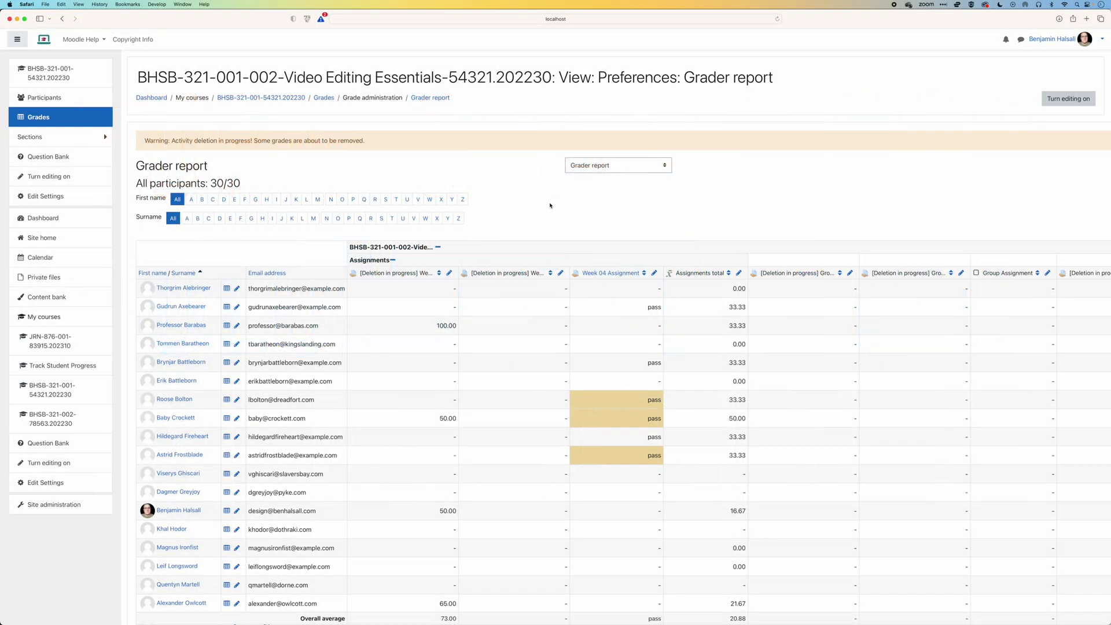
{"action": "scroll", "coordinate": [586, 222], "scroll_direction": "right", "scroll_amount": 5}
{"action": "scroll", "coordinate": [585, 222], "scroll_direction": "right", "scroll_amount": 5}
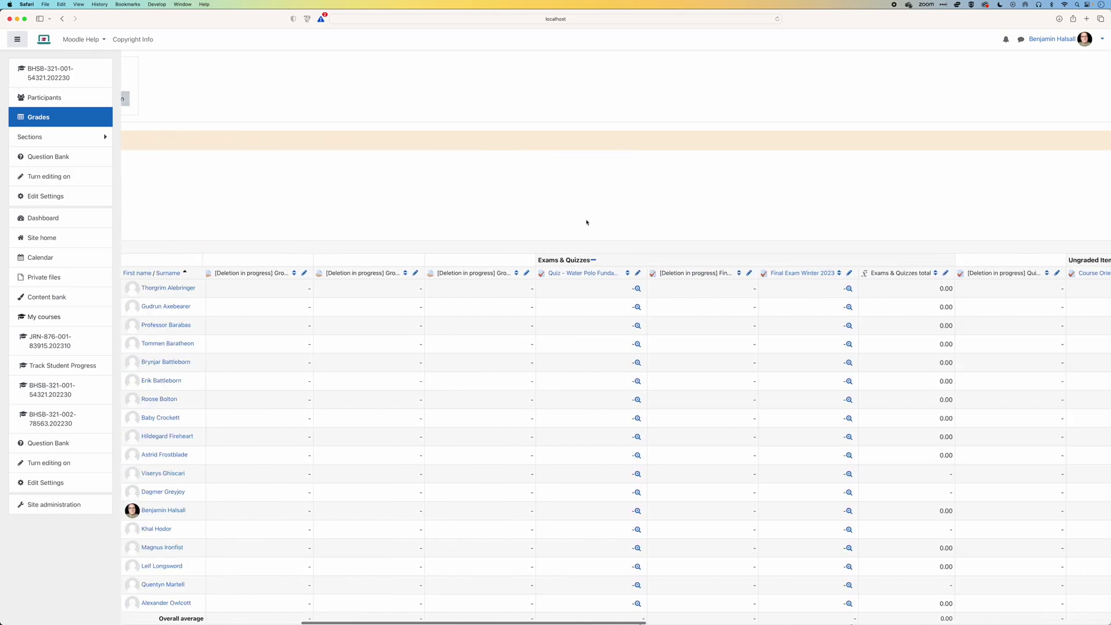
{"action": "scroll", "coordinate": [586, 222], "scroll_direction": "right", "scroll_amount": 5}
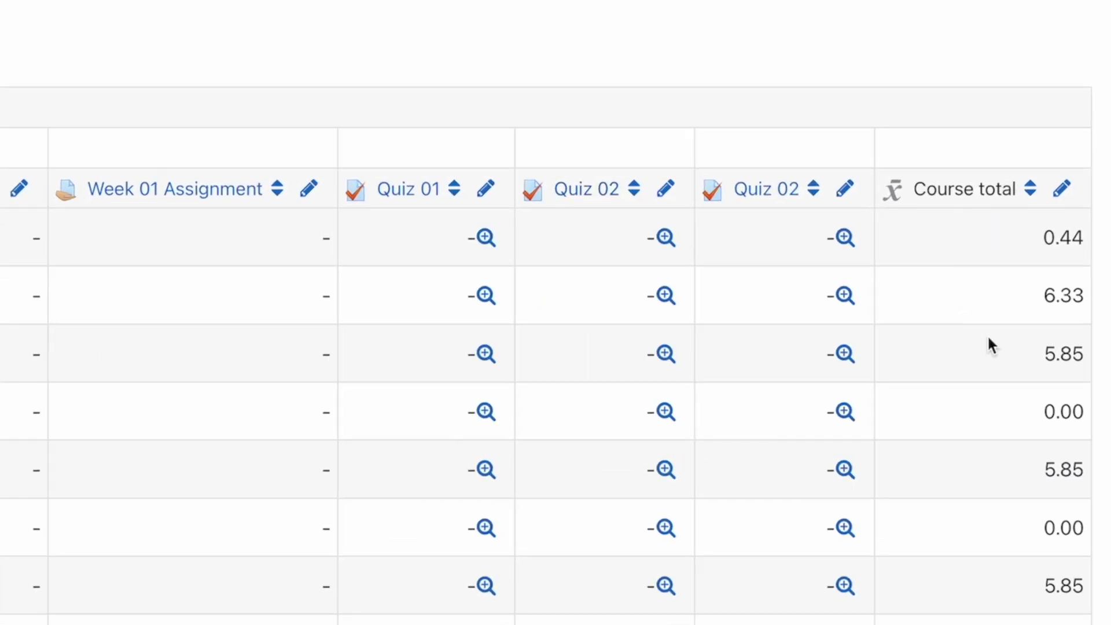
{"action": "scroll", "coordinate": [680, 301], "scroll_direction": "left", "scroll_amount": 5}
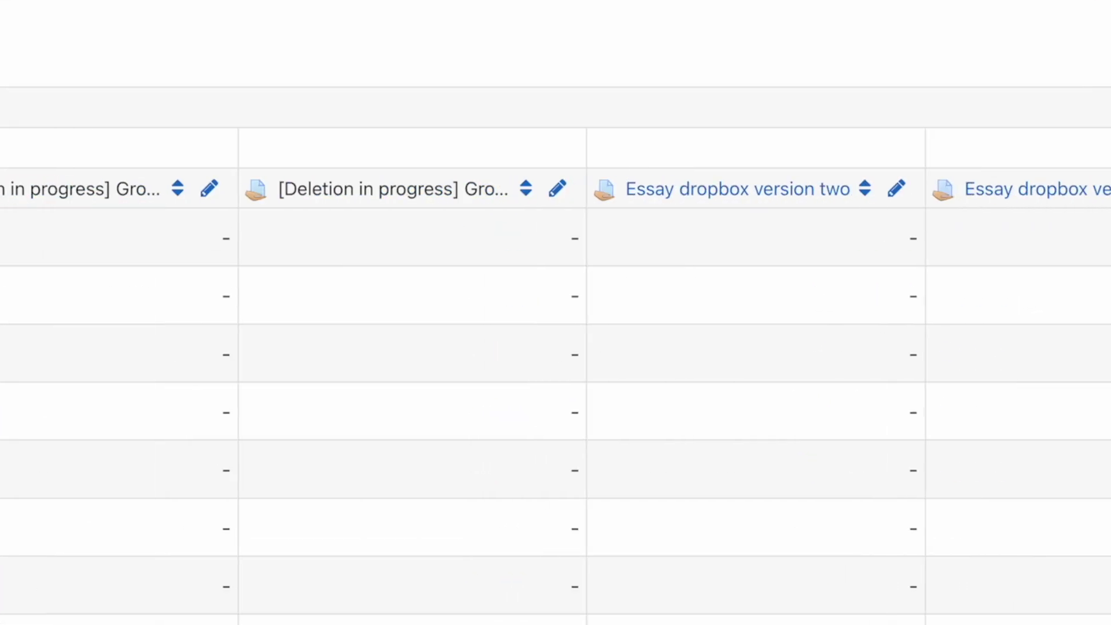
{"action": "scroll", "coordinate": [679, 301], "scroll_direction": "left", "scroll_amount": 5}
{"action": "scroll", "coordinate": [679, 302], "scroll_direction": "left", "scroll_amount": 5}
{"action": "scroll", "coordinate": [678, 302], "scroll_direction": "left", "scroll_amount": 5}
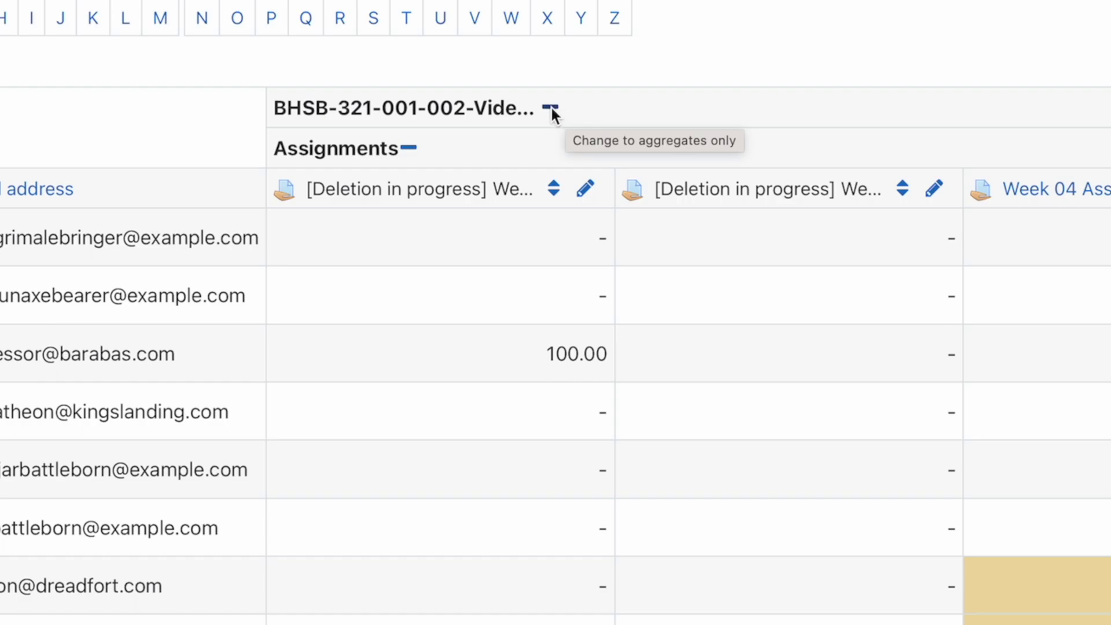
Collapse the course category header to show only its Course total column
{"action": "left_click", "coordinate": [551, 108]}
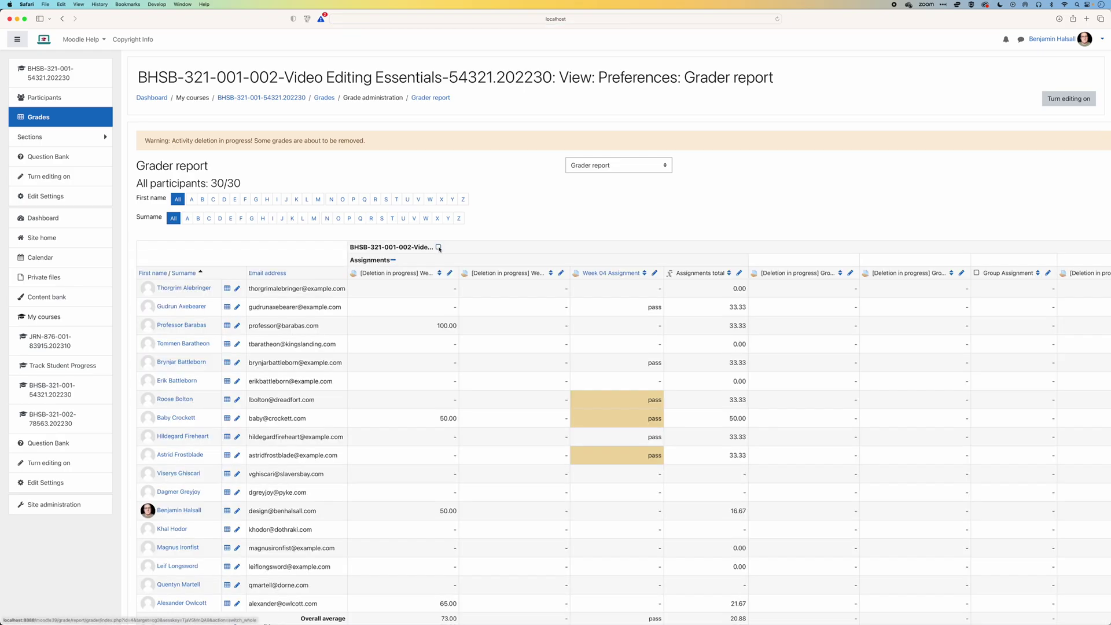
{"action": "scroll", "coordinate": [471, 301], "scroll_direction": "right", "scroll_amount": 3}
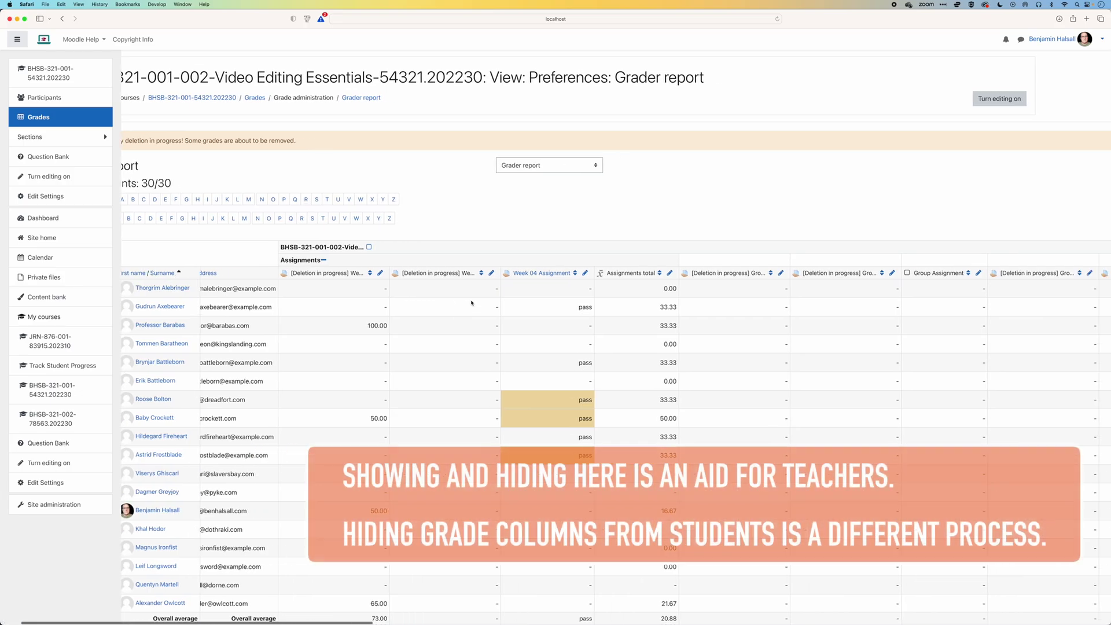
{"action": "scroll", "coordinate": [472, 303], "scroll_direction": "right", "scroll_amount": 2}
{"action": "scroll", "coordinate": [471, 302], "scroll_direction": "right", "scroll_amount": 3}
{"action": "scroll", "coordinate": [472, 302], "scroll_direction": "right", "scroll_amount": 3}
{"action": "scroll", "coordinate": [470, 302], "scroll_direction": "right", "scroll_amount": 3}
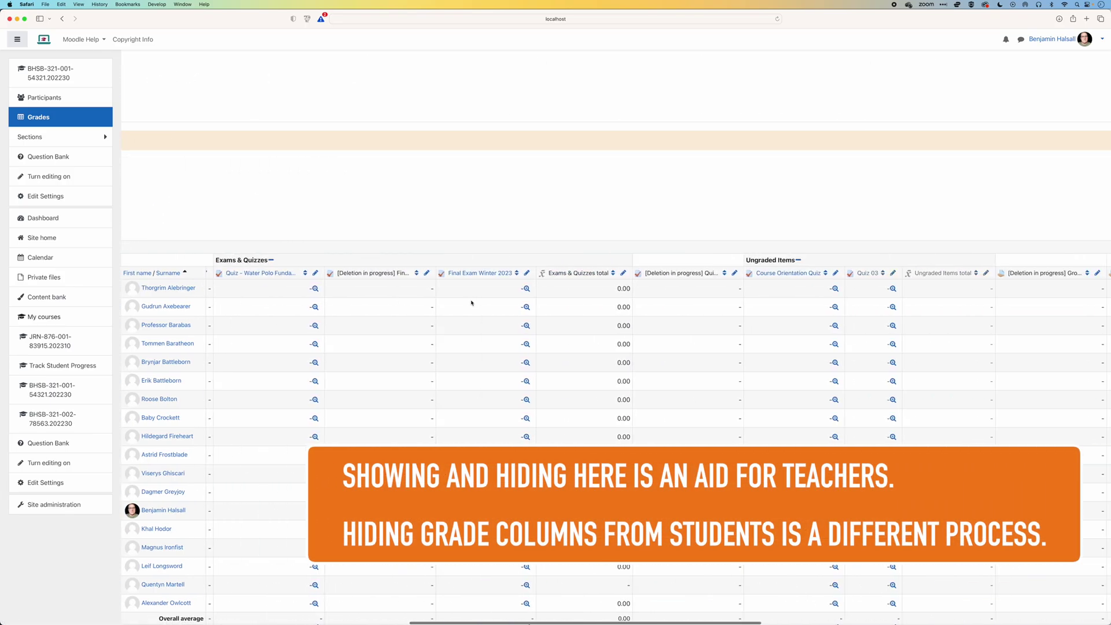
{"action": "scroll", "coordinate": [471, 302], "scroll_direction": "right", "scroll_amount": 3}
{"action": "scroll", "coordinate": [471, 303], "scroll_direction": "right", "scroll_amount": 3}
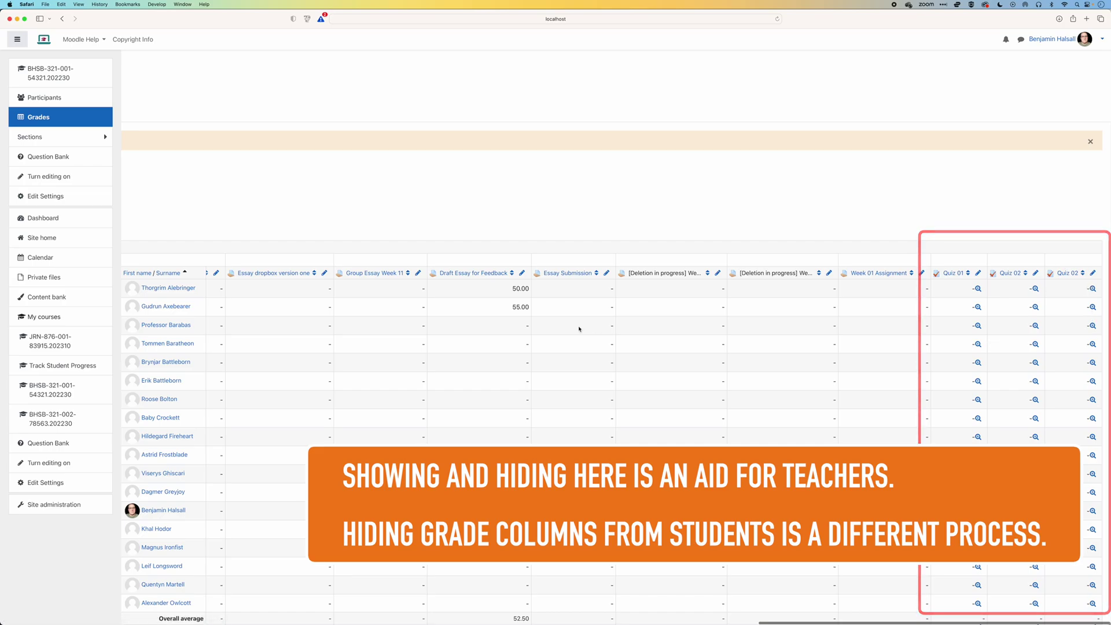
{"action": "scroll", "coordinate": [579, 328], "scroll_direction": "left", "scroll_amount": 5}
{"action": "scroll", "coordinate": [579, 328], "scroll_direction": "left", "scroll_amount": 5}
{"action": "scroll", "coordinate": [579, 329], "scroll_direction": "left", "scroll_amount": 5}
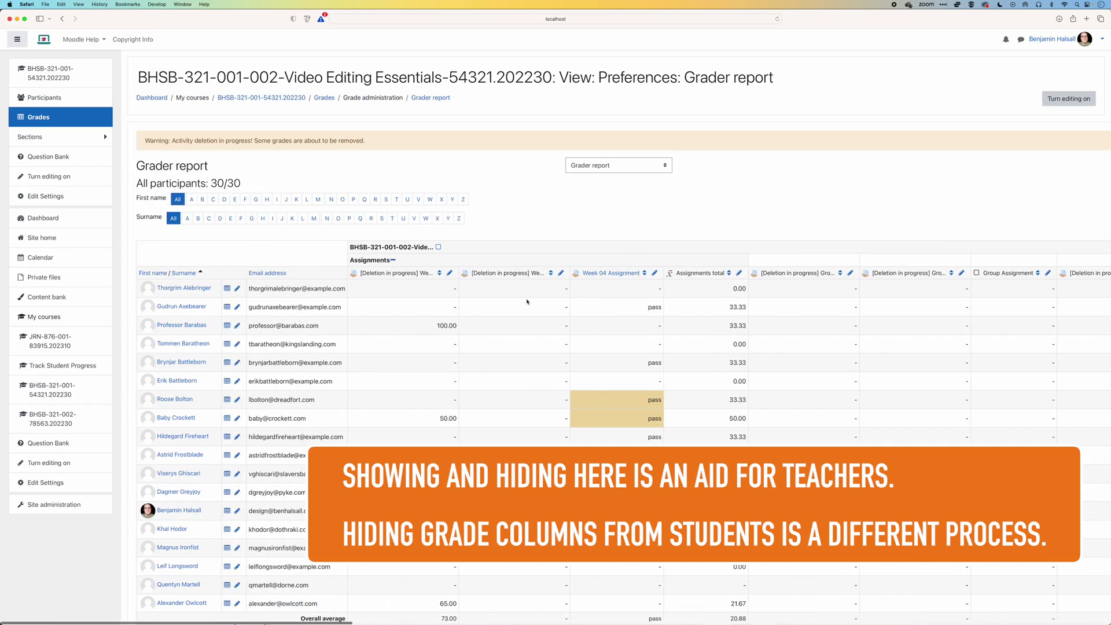
Show all grade items with Course total, then collapse Assignments to its total column
{"action": "left_click", "coordinate": [438, 248]}
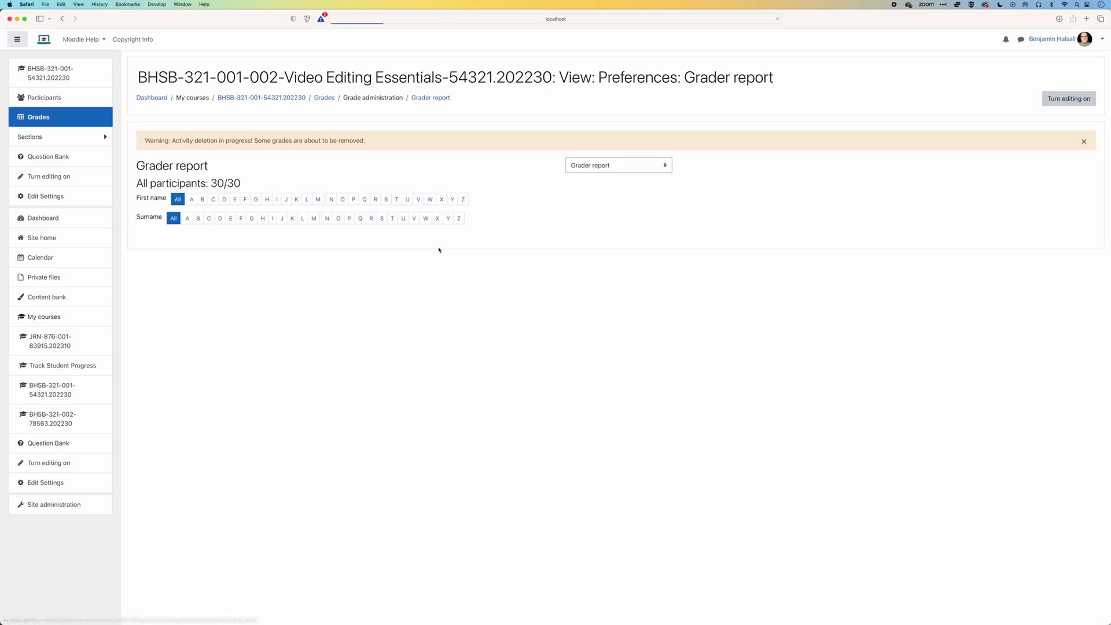
{"action": "scroll", "coordinate": [439, 250], "scroll_direction": "right", "scroll_amount": 5}
{"action": "scroll", "coordinate": [469, 253], "scroll_direction": "right", "scroll_amount": 5}
{"action": "scroll", "coordinate": [489, 258], "scroll_direction": "right", "scroll_amount": 3}
{"action": "scroll", "coordinate": [488, 258], "scroll_direction": "right", "scroll_amount": 5}
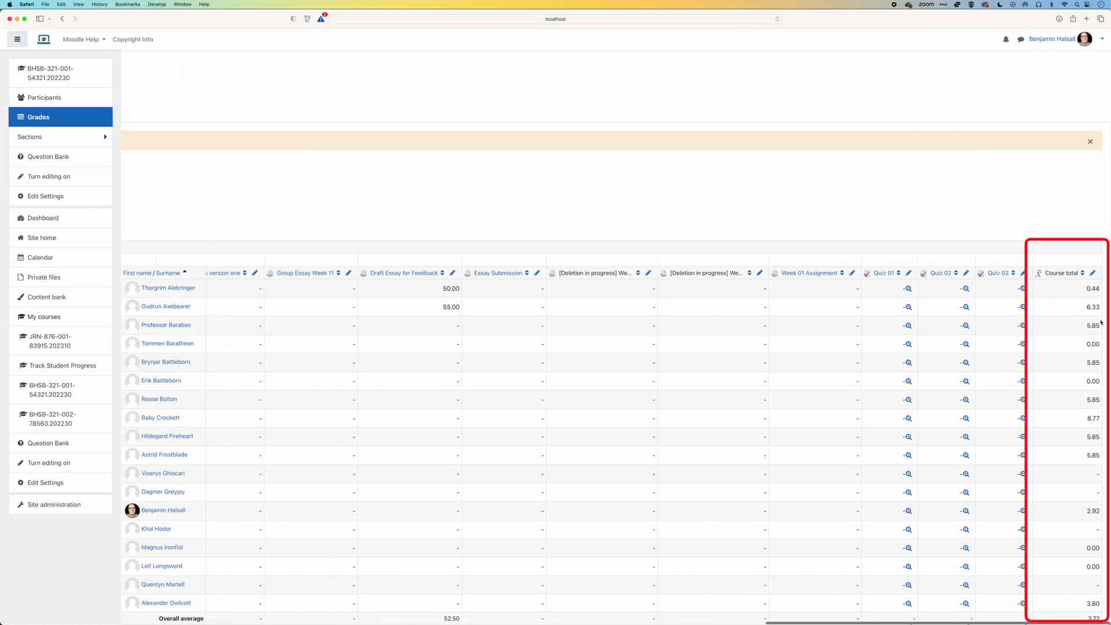
{"action": "scroll", "coordinate": [697, 287], "scroll_direction": "left", "scroll_amount": 5}
{"action": "scroll", "coordinate": [697, 288], "scroll_direction": "left", "scroll_amount": 5}
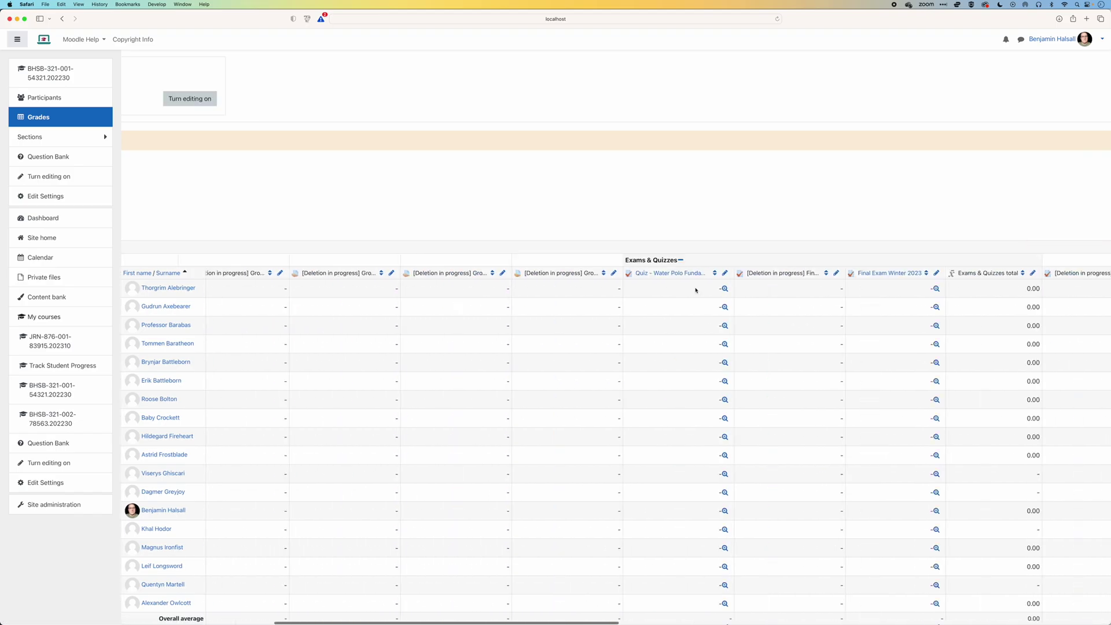
{"action": "scroll", "coordinate": [695, 290], "scroll_direction": "left", "scroll_amount": 5}
{"action": "scroll", "coordinate": [695, 290], "scroll_direction": "left", "scroll_amount": 3}
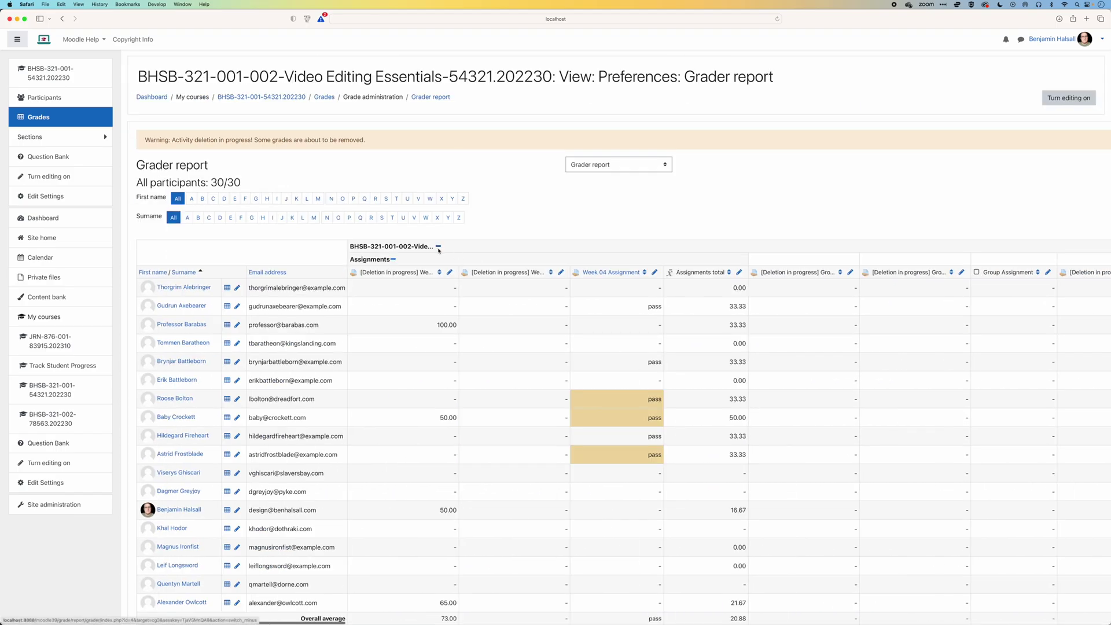
{"action": "left_click", "coordinate": [394, 259]}
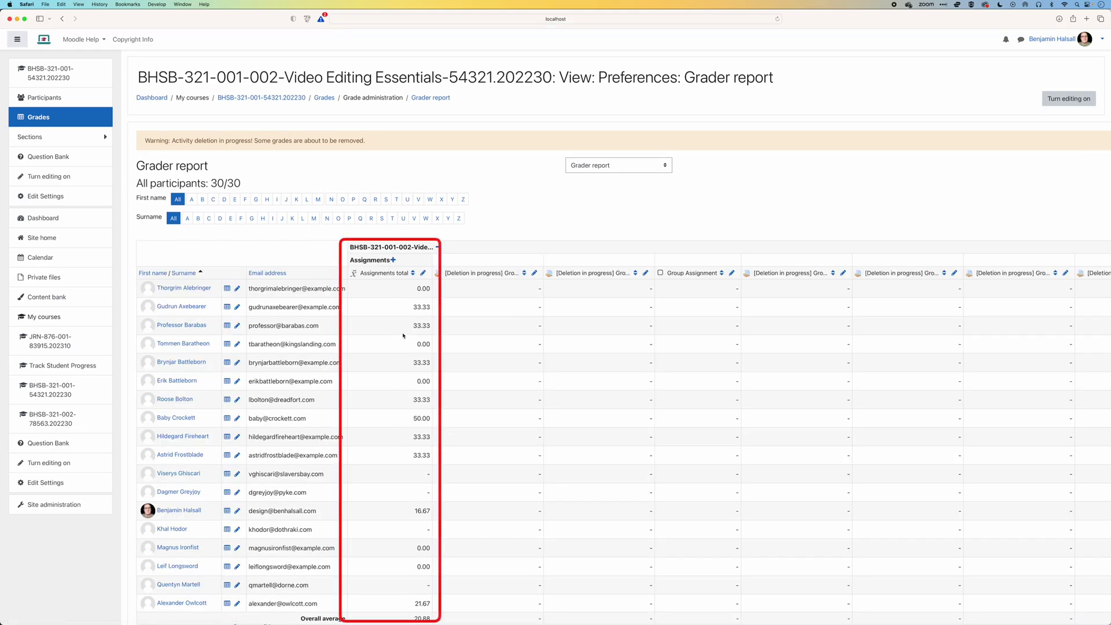
{"action": "scroll", "coordinate": [520, 303], "scroll_direction": "right", "scroll_amount": 5}
{"action": "scroll", "coordinate": [619, 282], "scroll_direction": "right", "scroll_amount": 3}
{"action": "scroll", "coordinate": [619, 282], "scroll_direction": "right", "scroll_amount": 2}
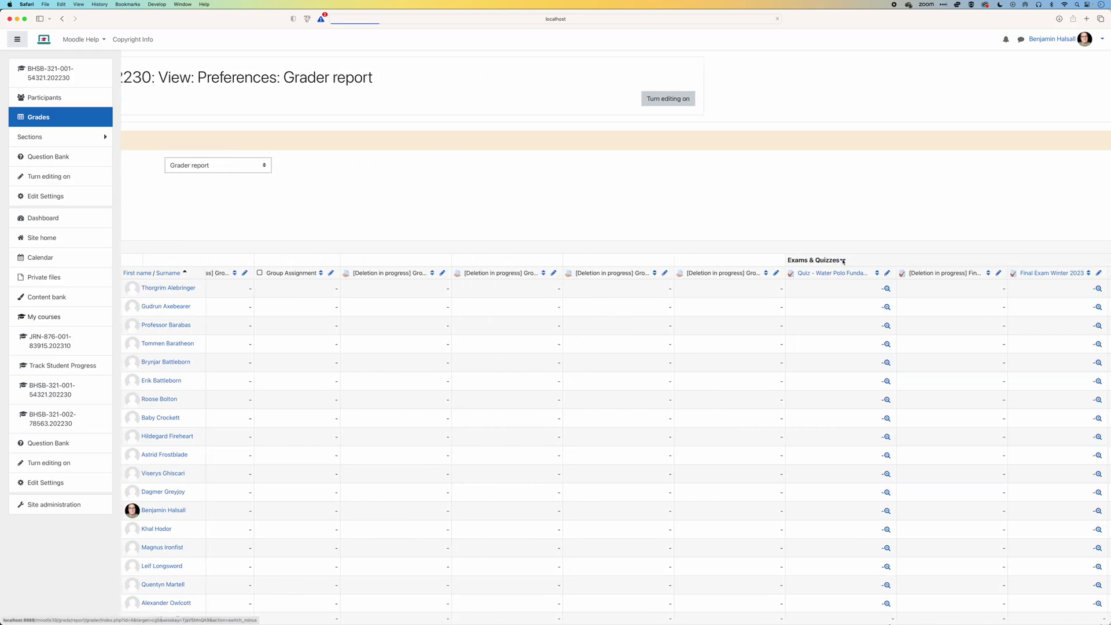
{"action": "scroll", "coordinate": [842, 261], "scroll_direction": "right", "scroll_amount": 2}
{"action": "scroll", "coordinate": [607, 277], "scroll_direction": "right", "scroll_amount": 10}
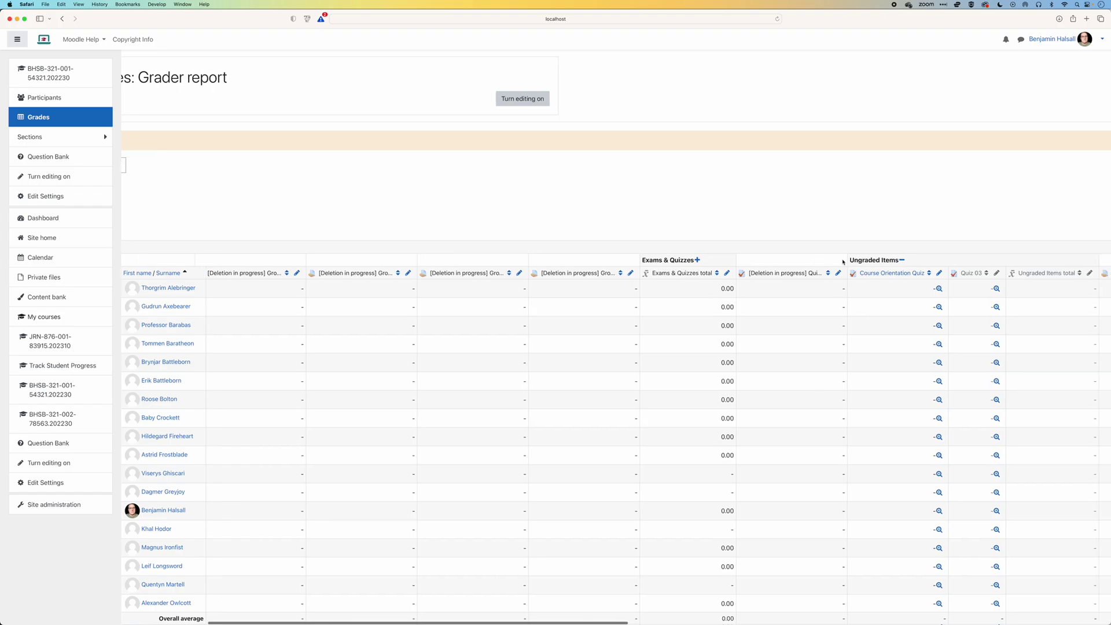
{"action": "scroll", "coordinate": [533, 281], "scroll_direction": "right", "scroll_amount": 5}
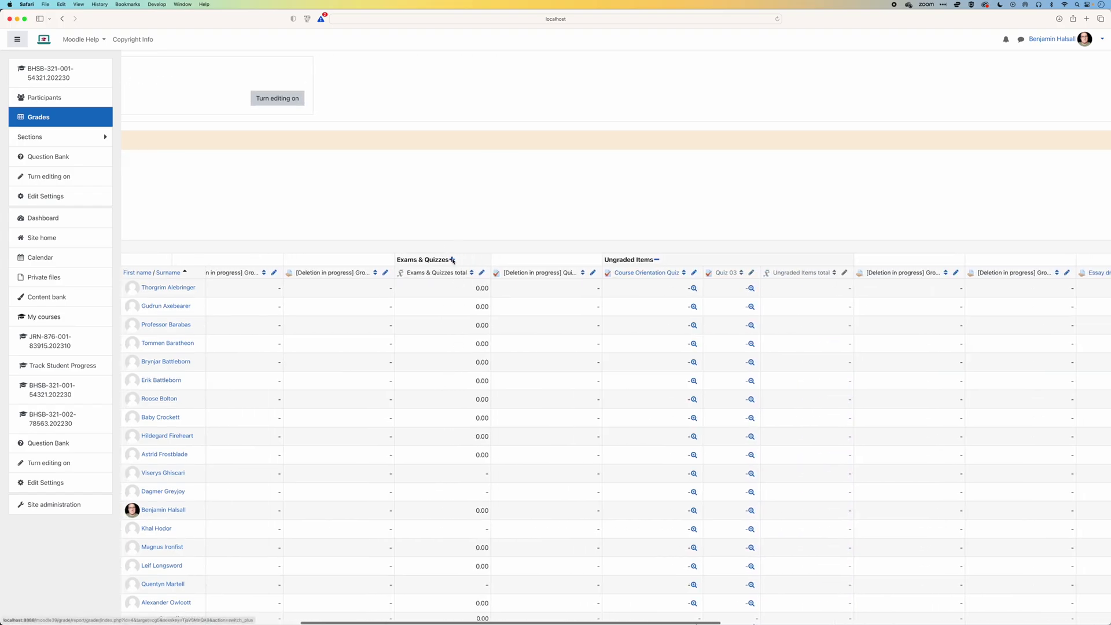
Expand the Exams & Quizzes category to its individual essay and quiz columns
{"action": "left_click", "coordinate": [451, 259]}
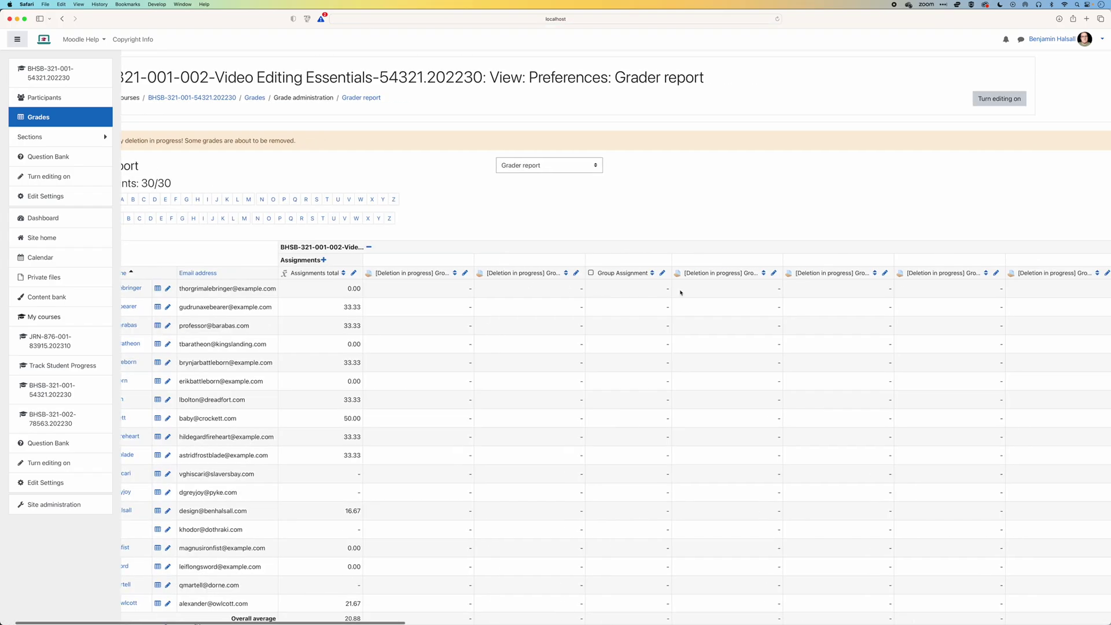
{"action": "scroll", "coordinate": [525, 271], "scroll_direction": "left", "scroll_amount": 10}
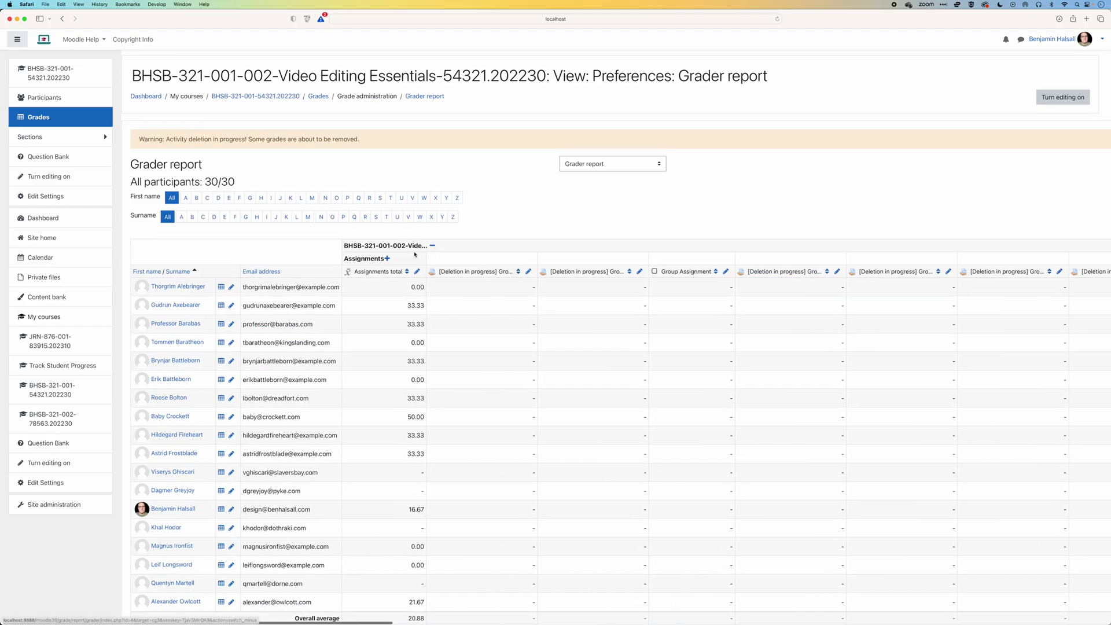
{"action": "scroll", "coordinate": [414, 253], "scroll_direction": "right", "scroll_amount": 15}
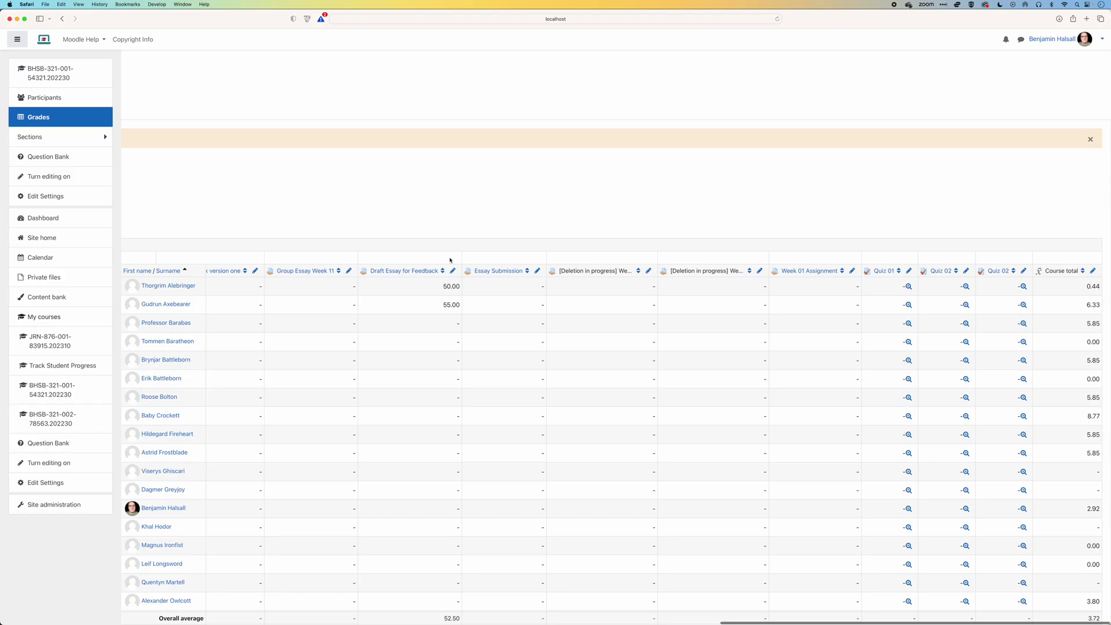
{"action": "scroll", "coordinate": [508, 298], "scroll_direction": "left", "scroll_amount": 10}
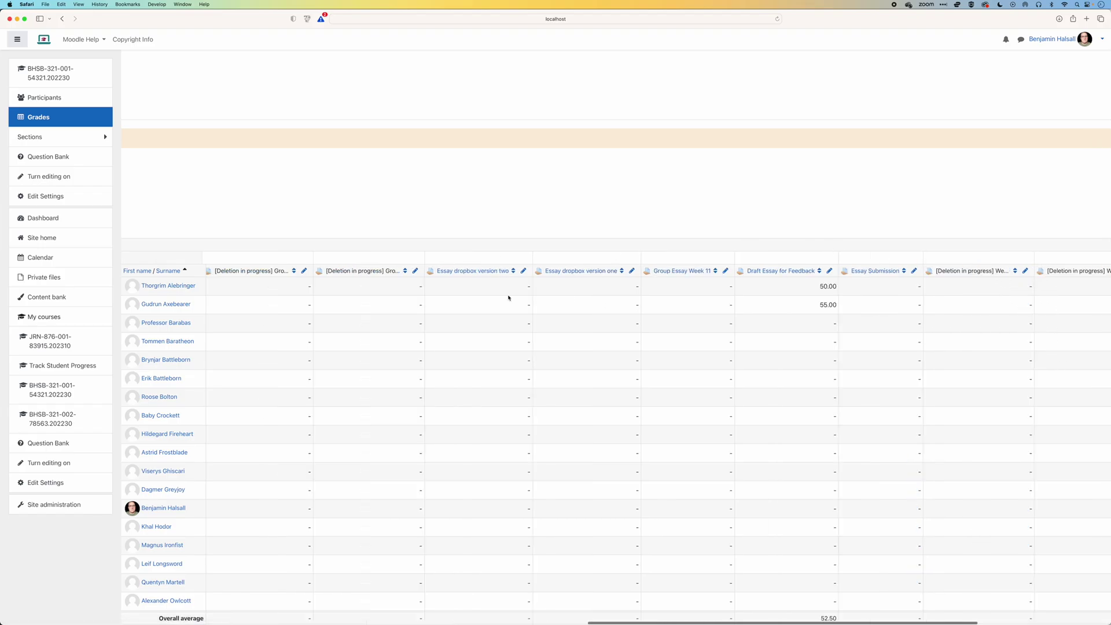
{"action": "scroll", "coordinate": [509, 298], "scroll_direction": "left", "scroll_amount": 5}
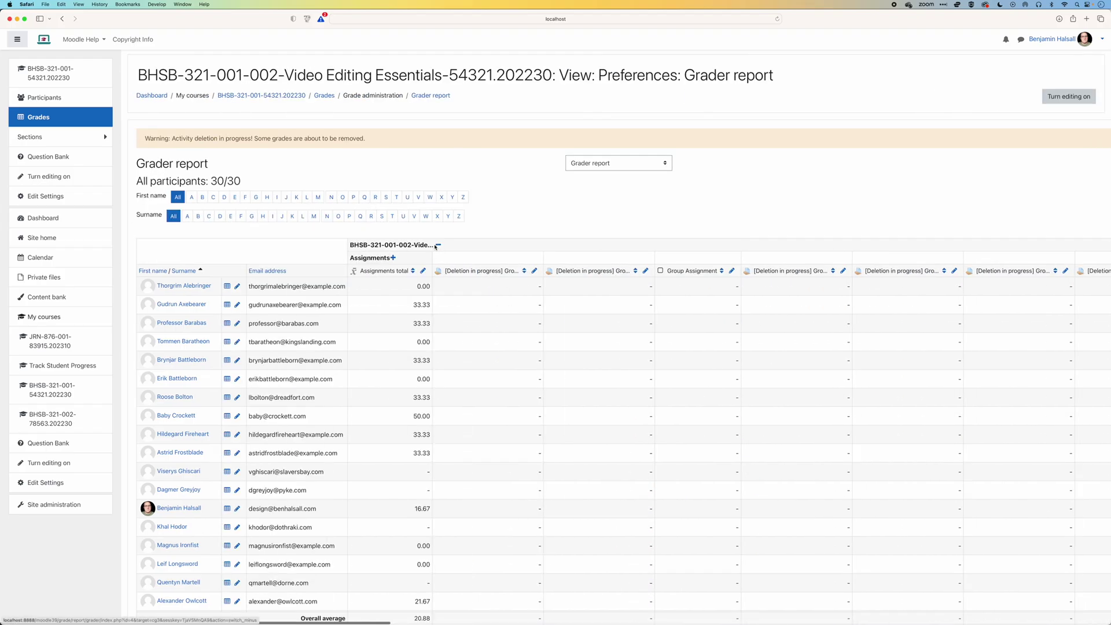
{"action": "left_click", "coordinate": [551, 100]}
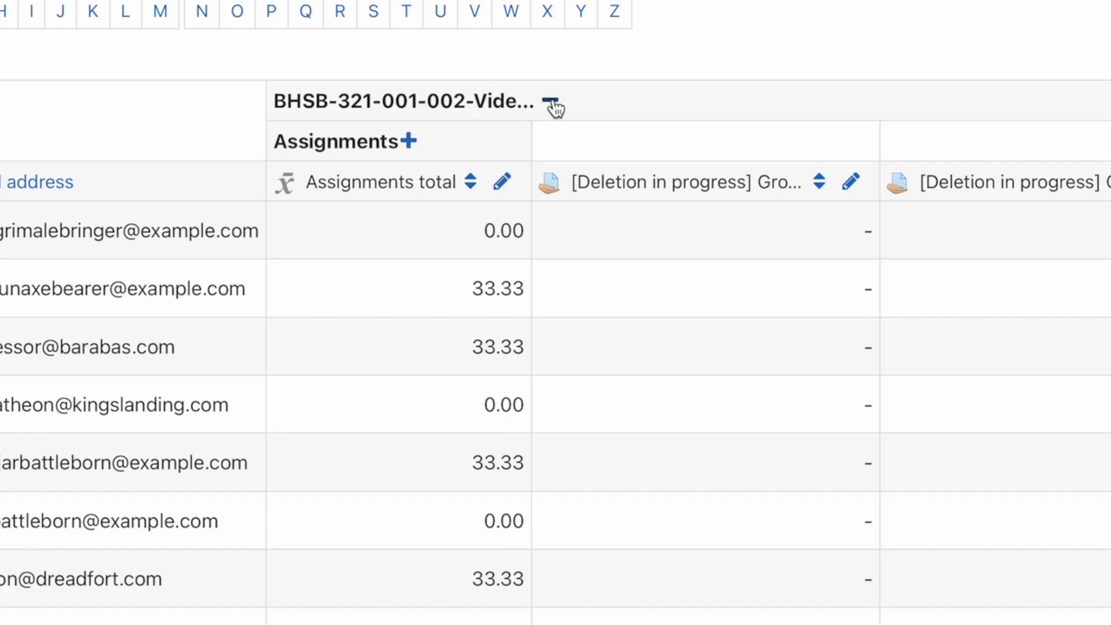
{"action": "left_click", "coordinate": [552, 106]}
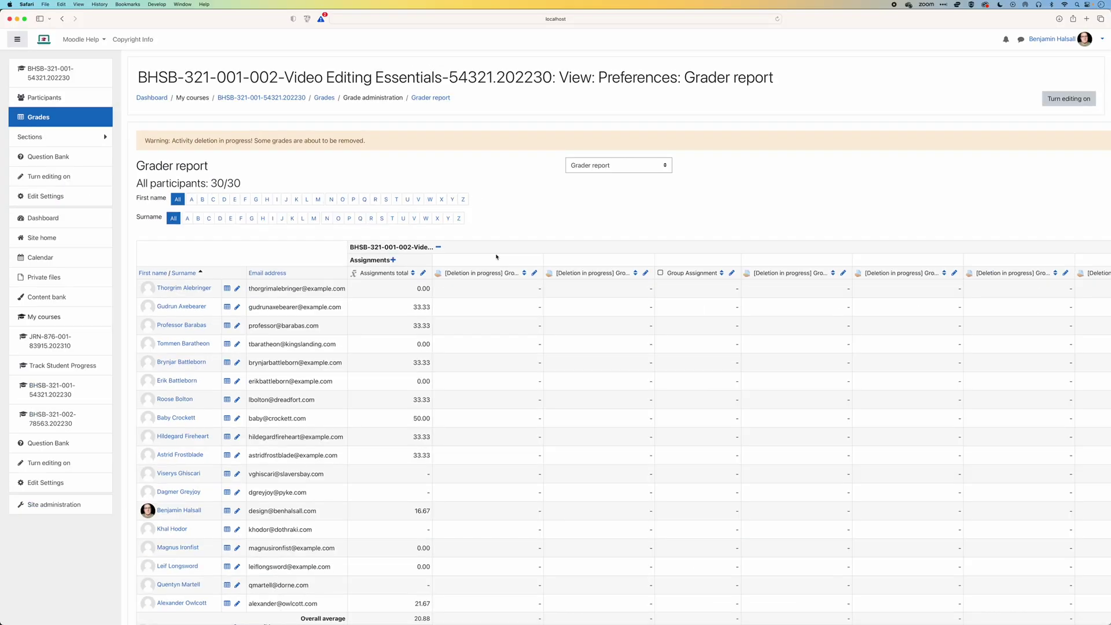
{"action": "scroll", "coordinate": [497, 255], "scroll_direction": "right", "scroll_amount": 10}
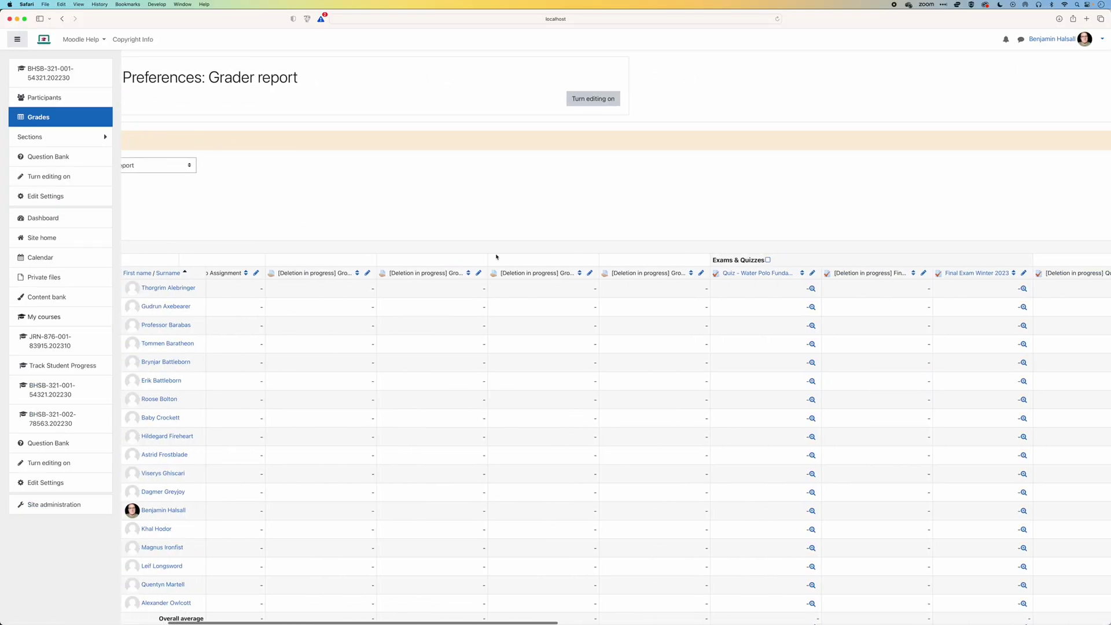